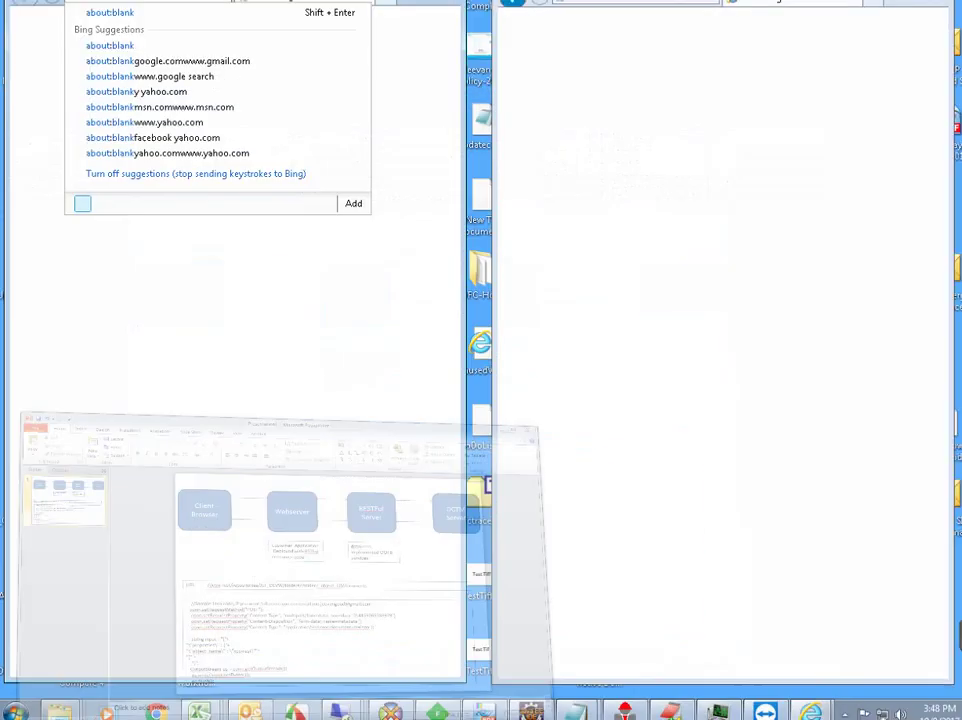
Step: Open the DCTM xCP RESTFul favorite in one browser window and the xCP Application favorite in the other
{"action": "left_click", "coordinate": [224, 403]}
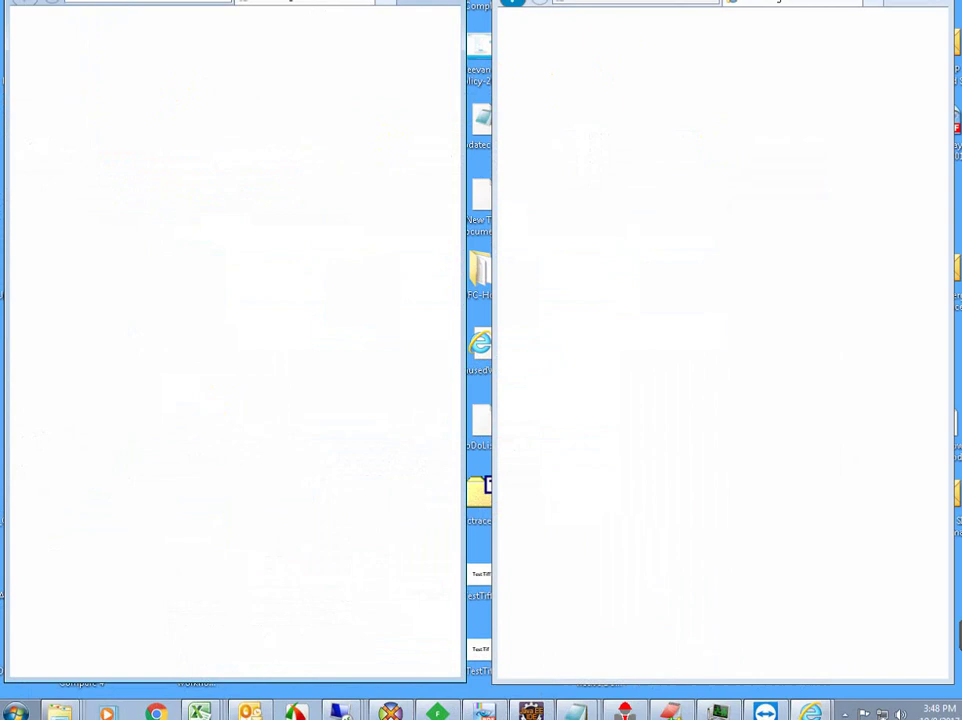
{"action": "left_click", "coordinate": [440, 3]}
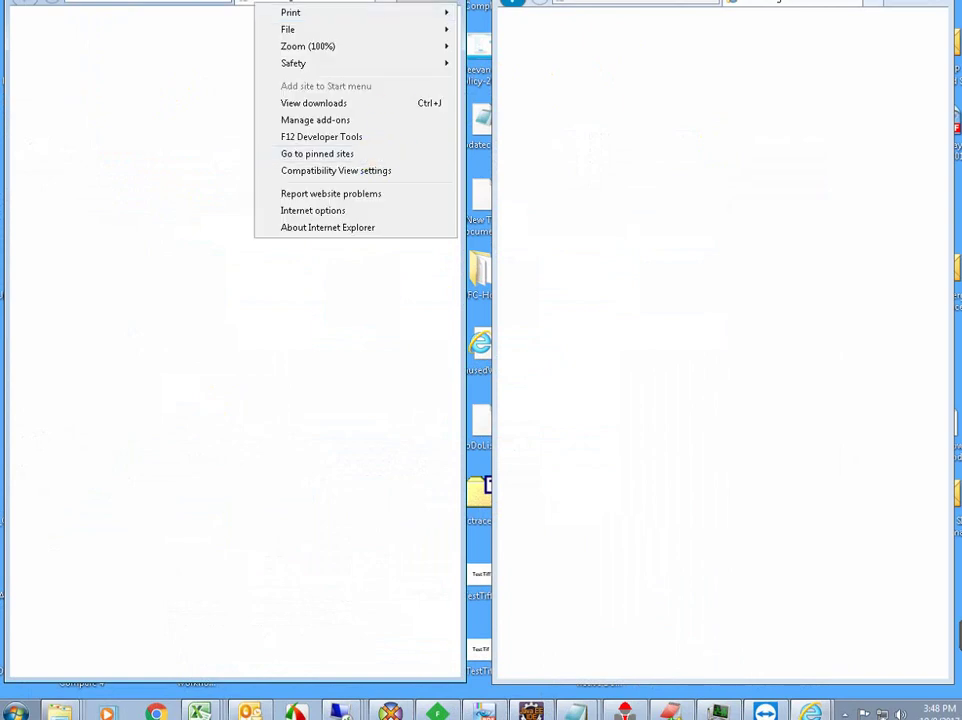
{"action": "key", "text": "alt+c"}
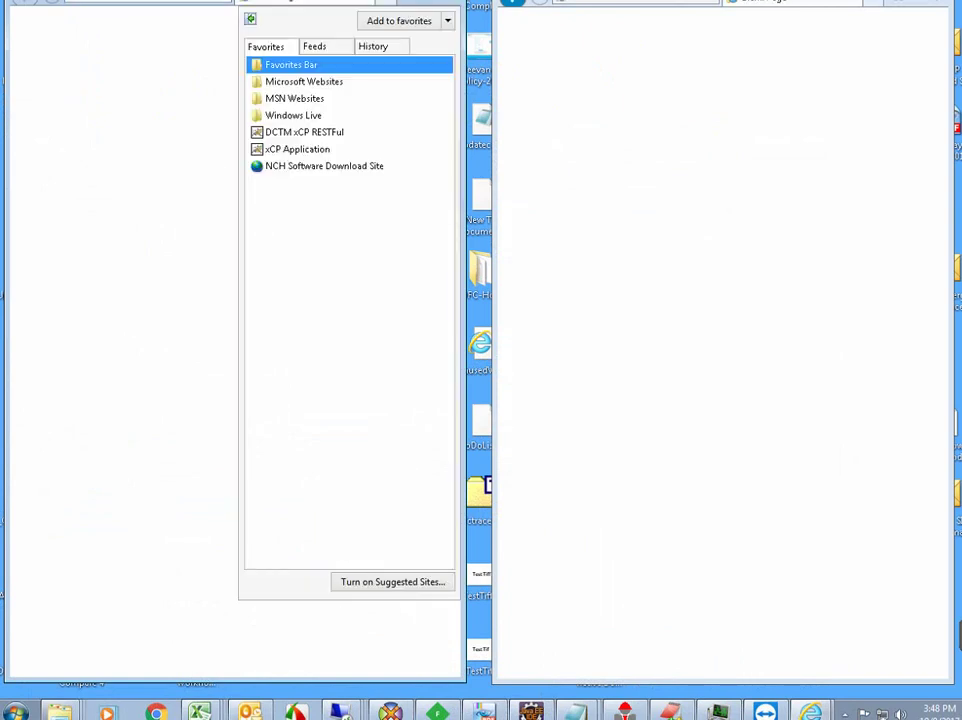
{"action": "left_click", "coordinate": [282, 134]}
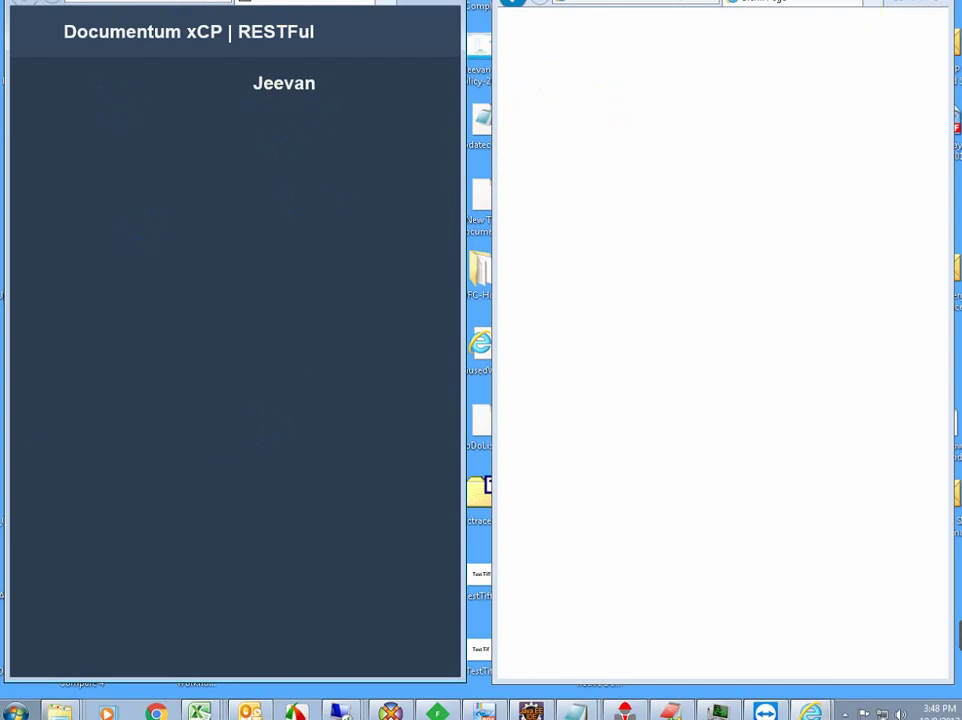
{"action": "left_click", "coordinate": [935, 2]}
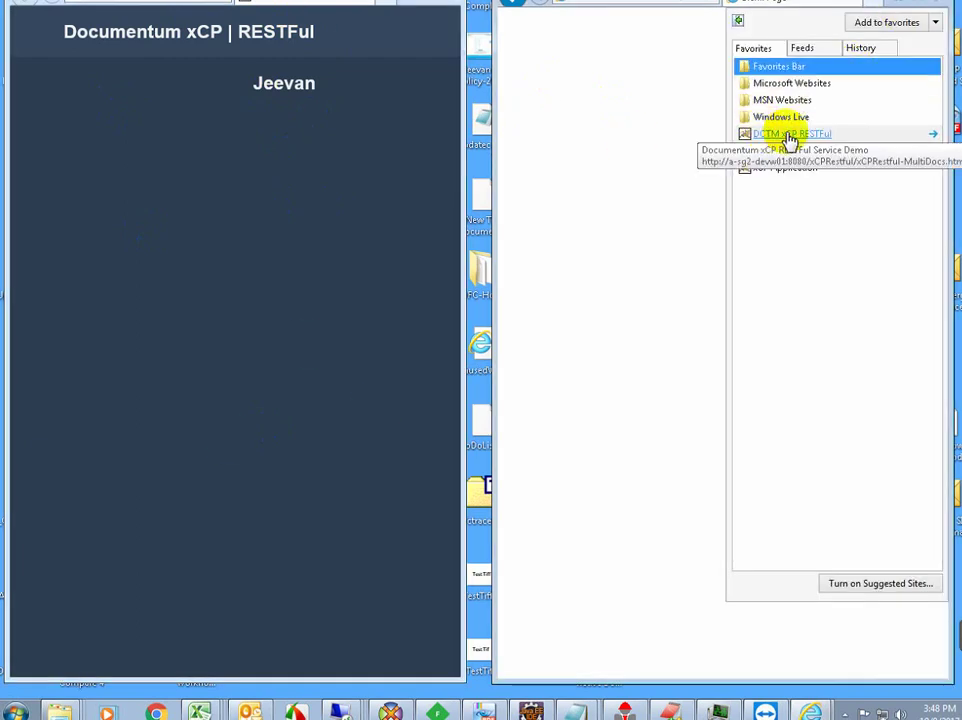
{"action": "left_click", "coordinate": [772, 171]}
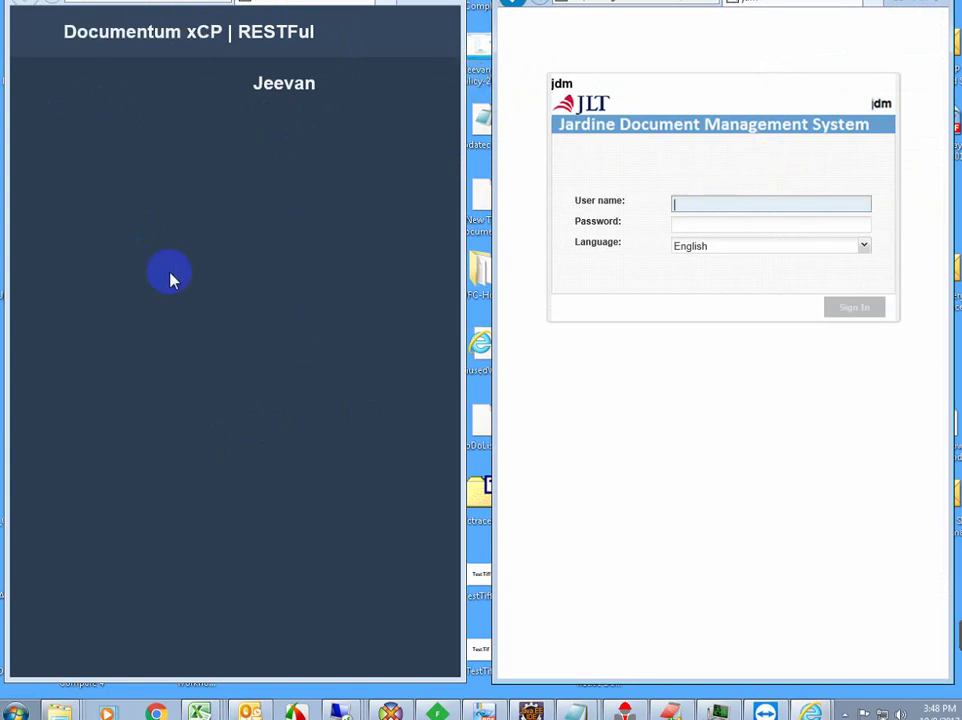
Step: Expand the Documentum xCP upload form and enter the user name and account password
{"action": "left_click", "coordinate": [133, 36]}
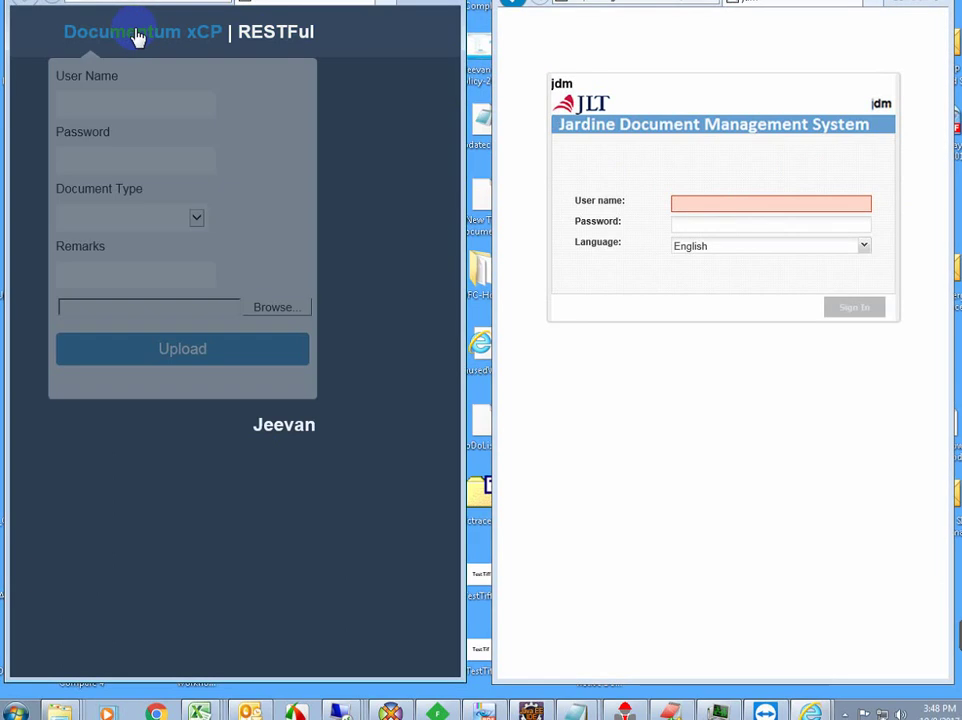
{"action": "left_click", "coordinate": [80, 102]}
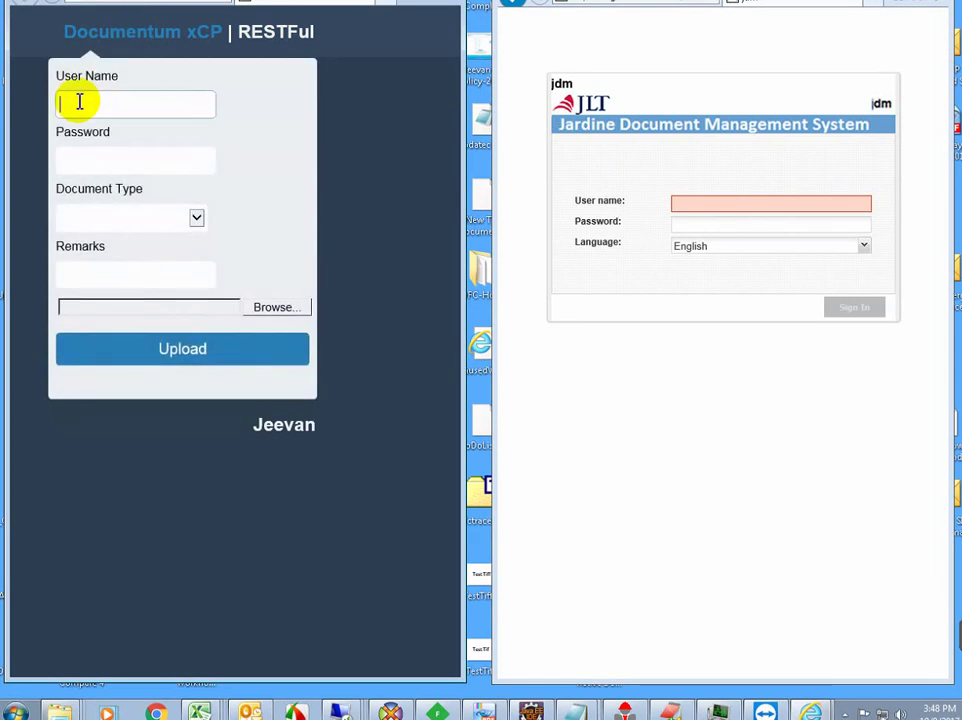
{"action": "type", "text": "jeevan"}
{"action": "key", "text": "Tab"}
{"action": "type", "text": "•••"}
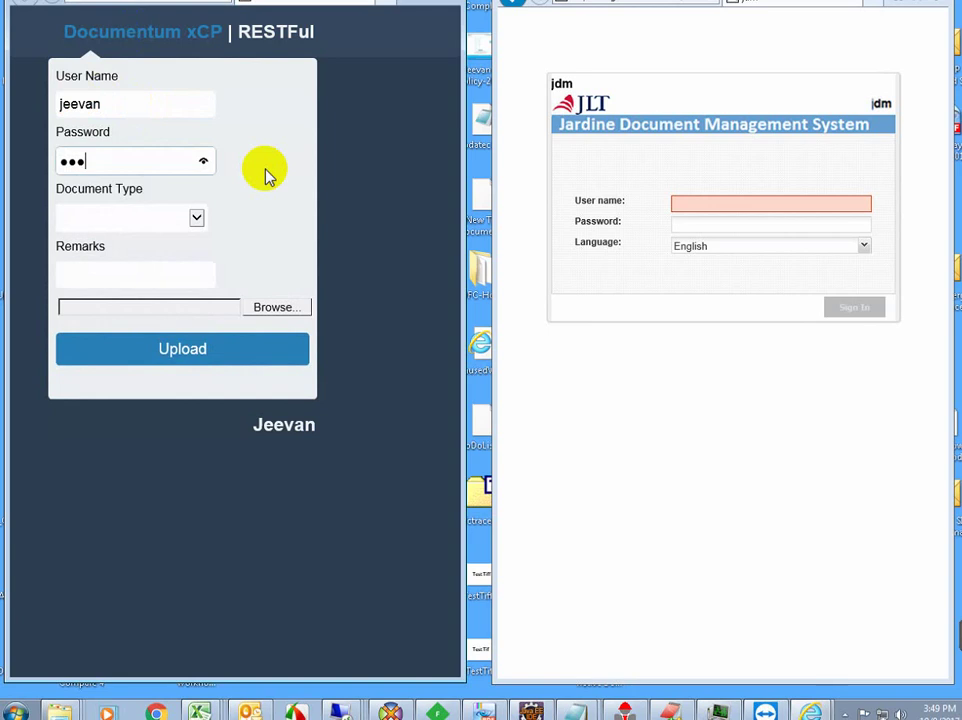
Step: Set the upload's document type to jlt_as_document and its remarks to "RESTFul Test"
{"action": "left_click", "coordinate": [198, 220]}
{"action": "left_click", "coordinate": [107, 236]}
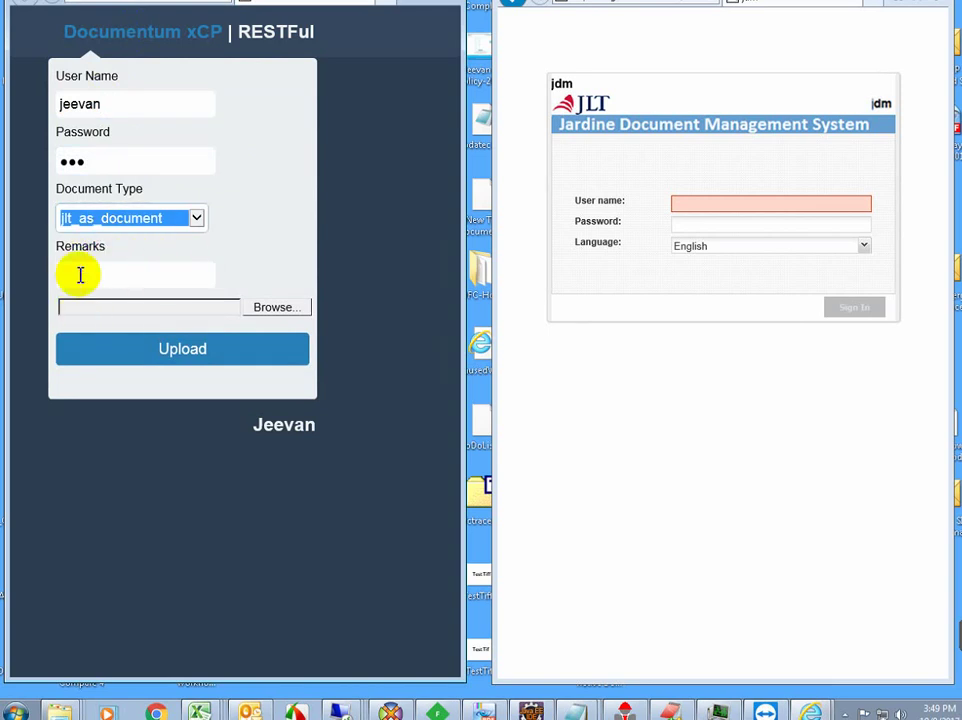
{"action": "left_click", "coordinate": [80, 275]}
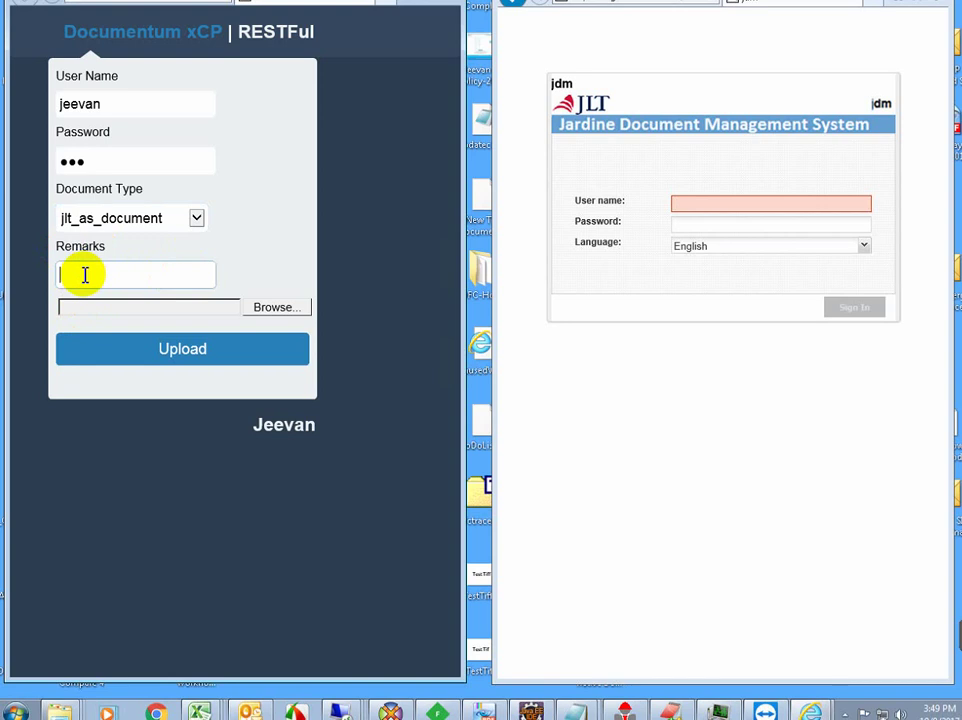
{"action": "type", "text": "RESTFul Test"}
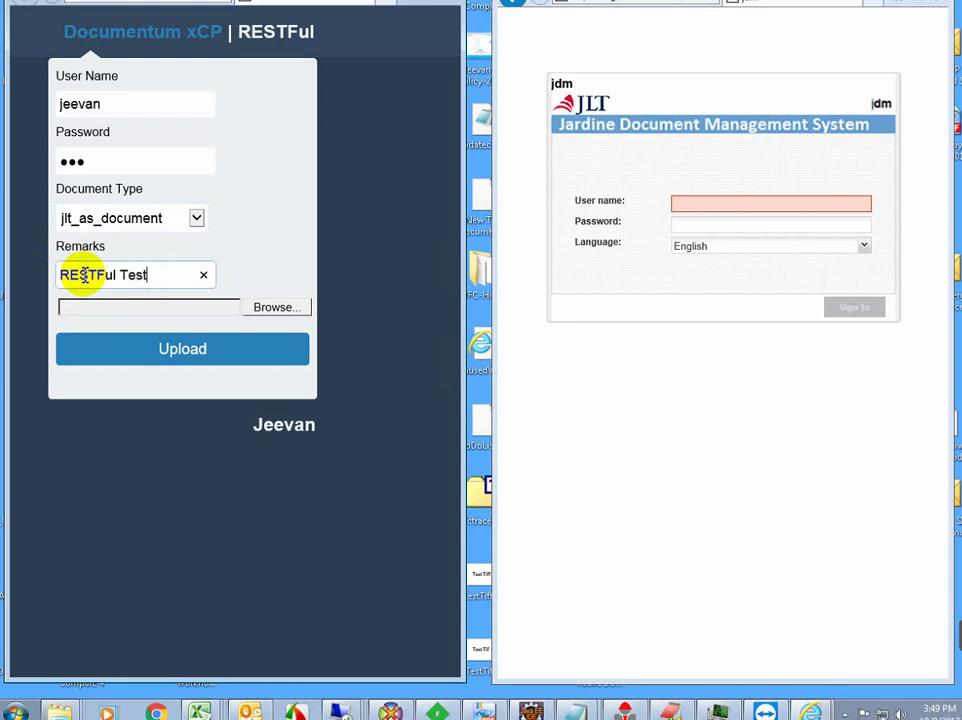
Step: Attach REST Import Doc-001.pdf through REST Import Doc-004.pdf to the upload form
{"action": "left_click", "coordinate": [272, 308]}
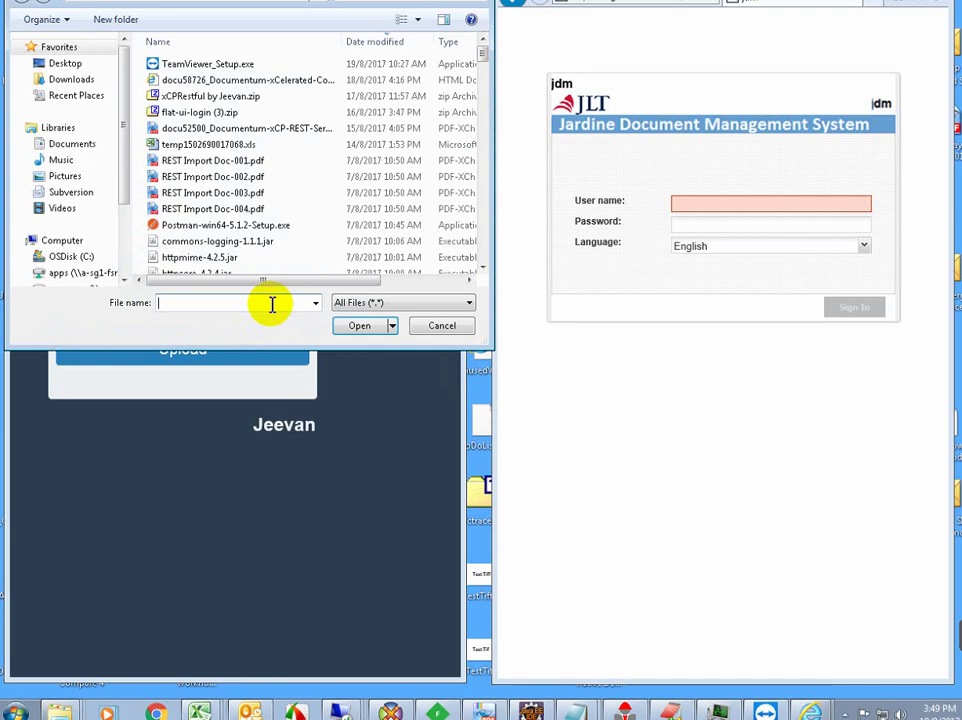
{"action": "left_click", "coordinate": [202, 160]}
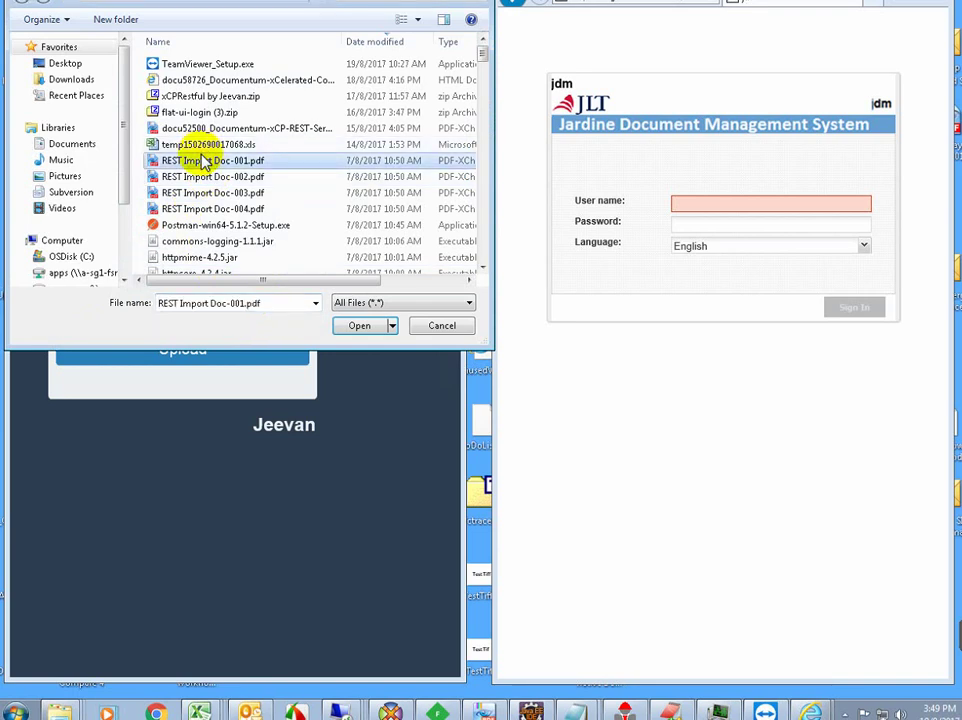
{"action": "key", "text": "shift+Down"}
{"action": "key", "text": "shift+Down"}
{"action": "key", "text": "shift+Down"}
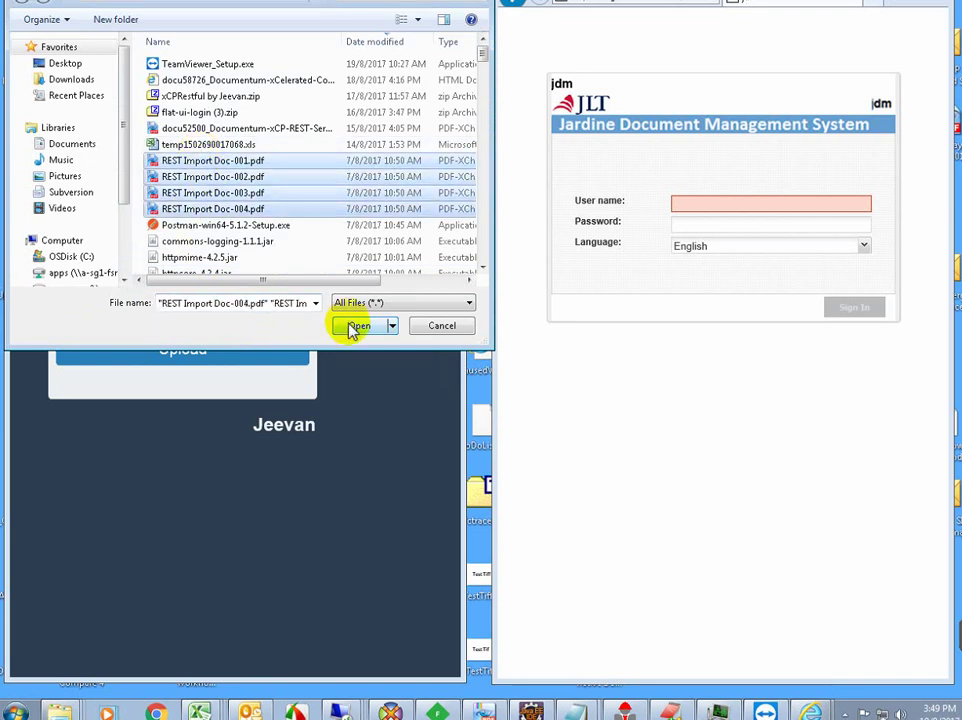
{"action": "left_click", "coordinate": [357, 327]}
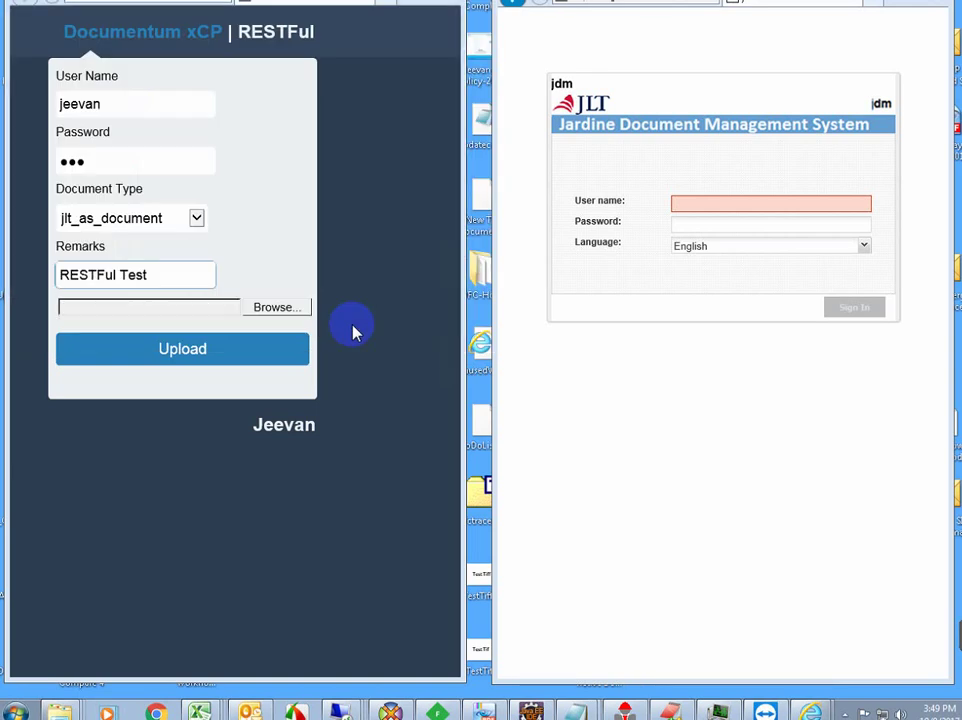
Step: Sign in to the Jardine Document Management System with the user name and password, without storing the password in the browser
{"action": "left_click", "coordinate": [687, 203]}
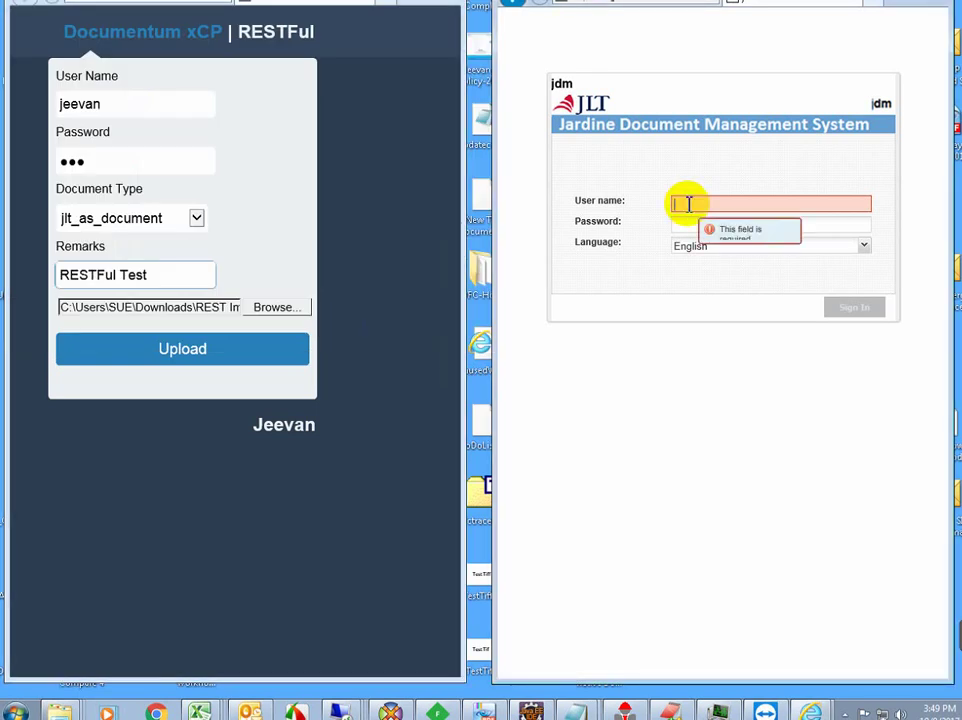
{"action": "type", "text": "jeevan"}
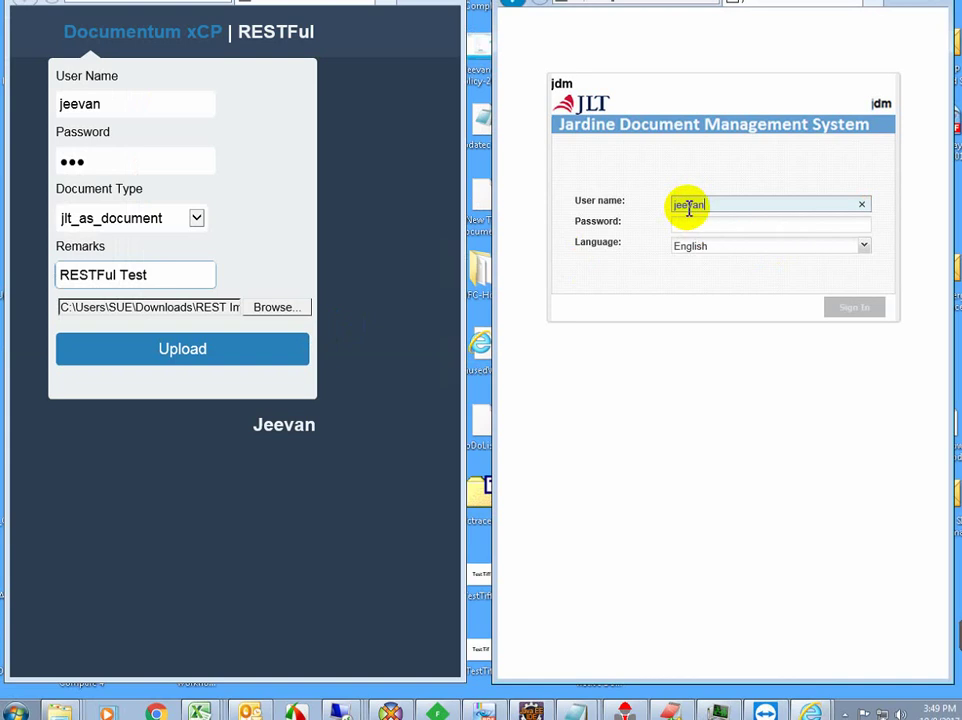
{"action": "key", "text": "Tab"}
{"action": "type", "text": "•••"}
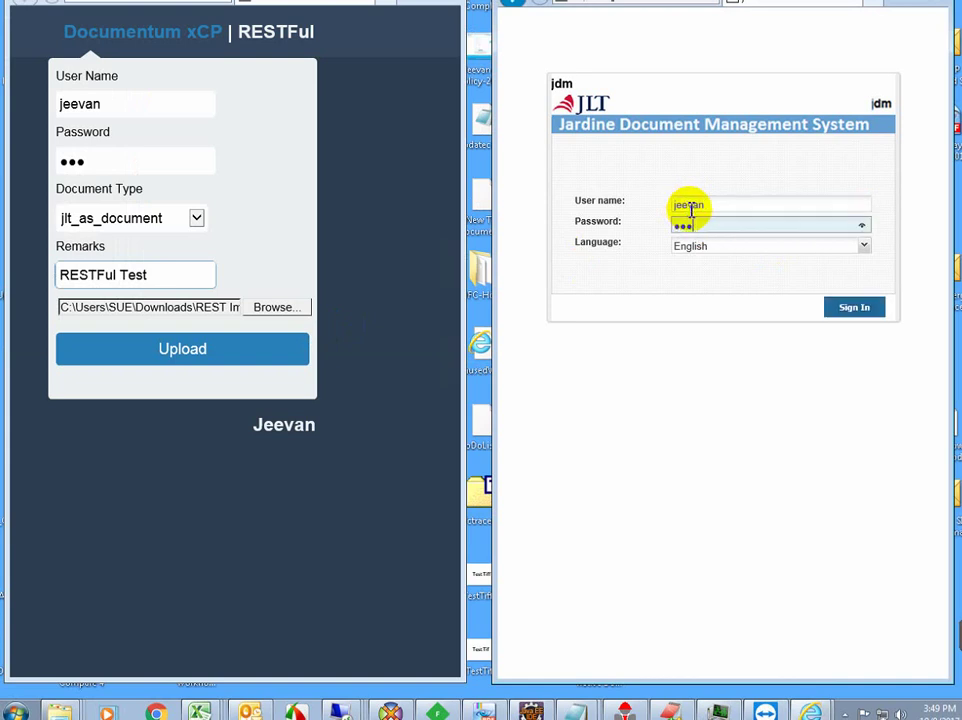
{"action": "left_click", "coordinate": [855, 310]}
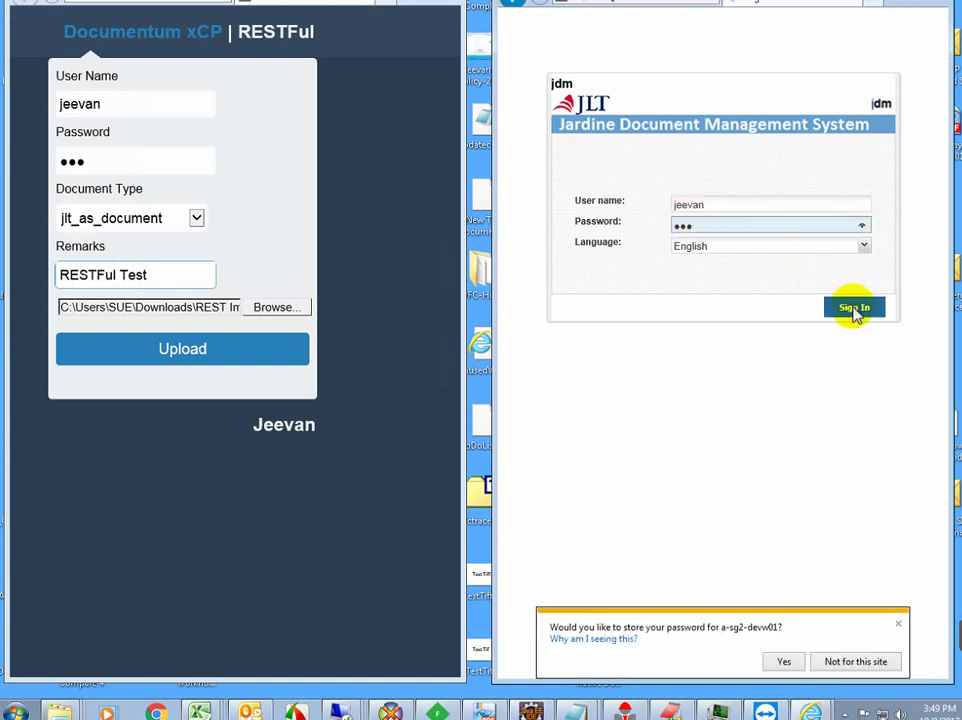
{"action": "left_click", "coordinate": [899, 625]}
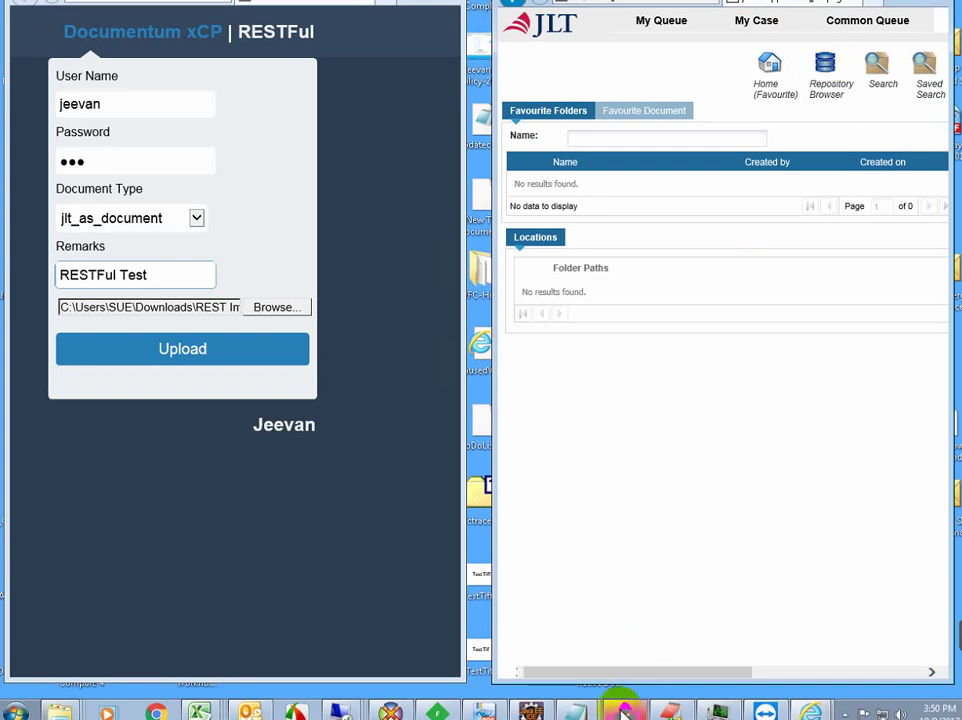
Step: Open Demo Folder 10 under JLTDemo in the Repository Browser
{"action": "mouse_move", "coordinate": [625, 708]}
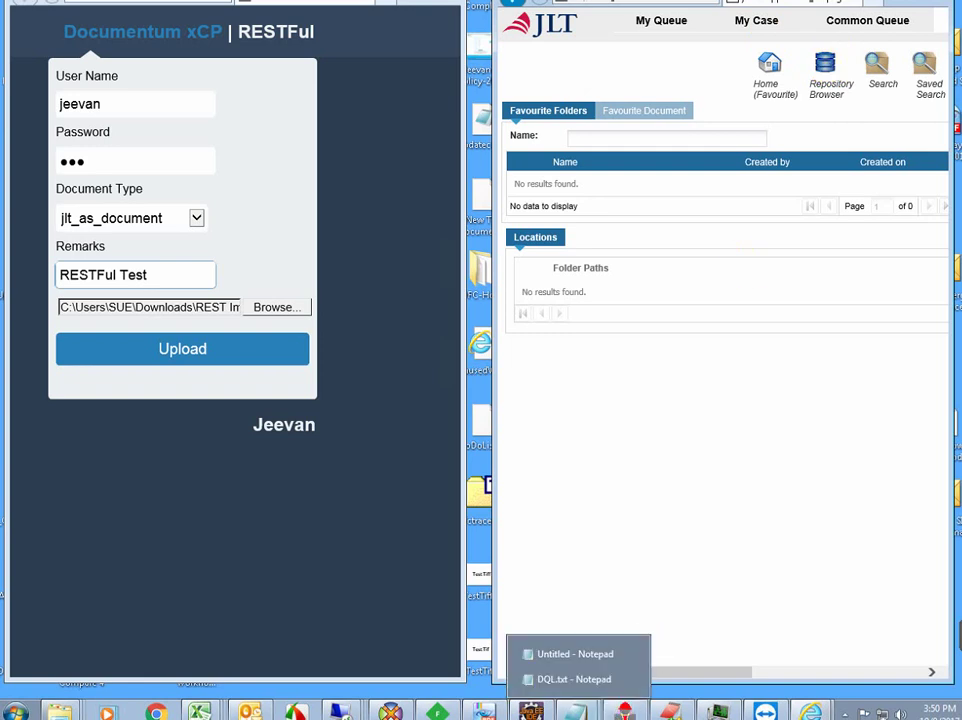
{"action": "left_click", "coordinate": [826, 68]}
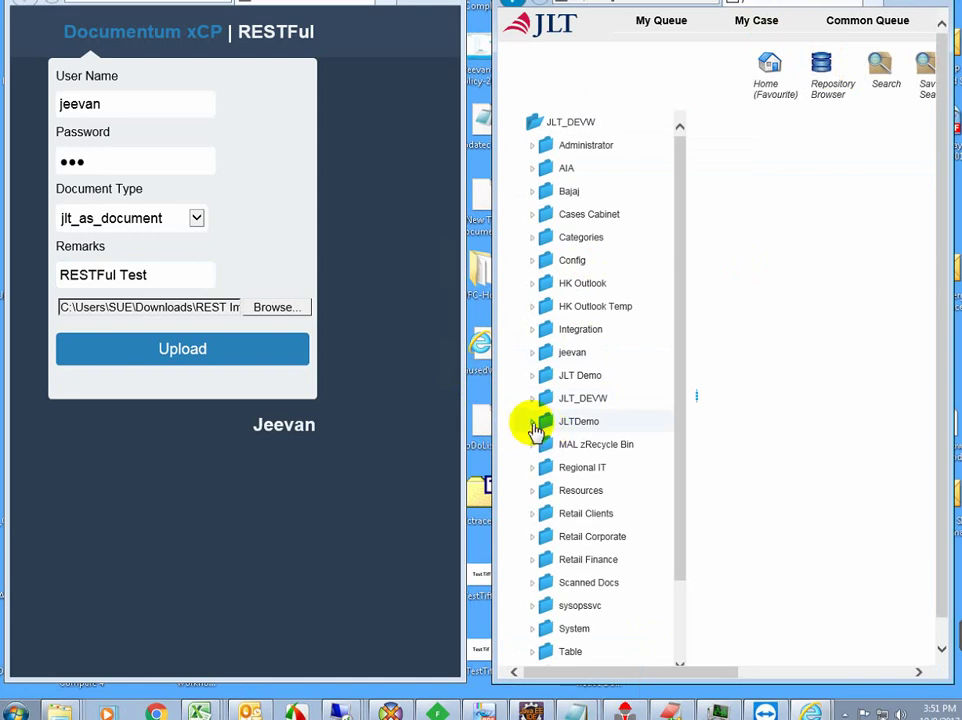
{"action": "left_click", "coordinate": [532, 424]}
{"action": "left_click", "coordinate": [597, 497]}
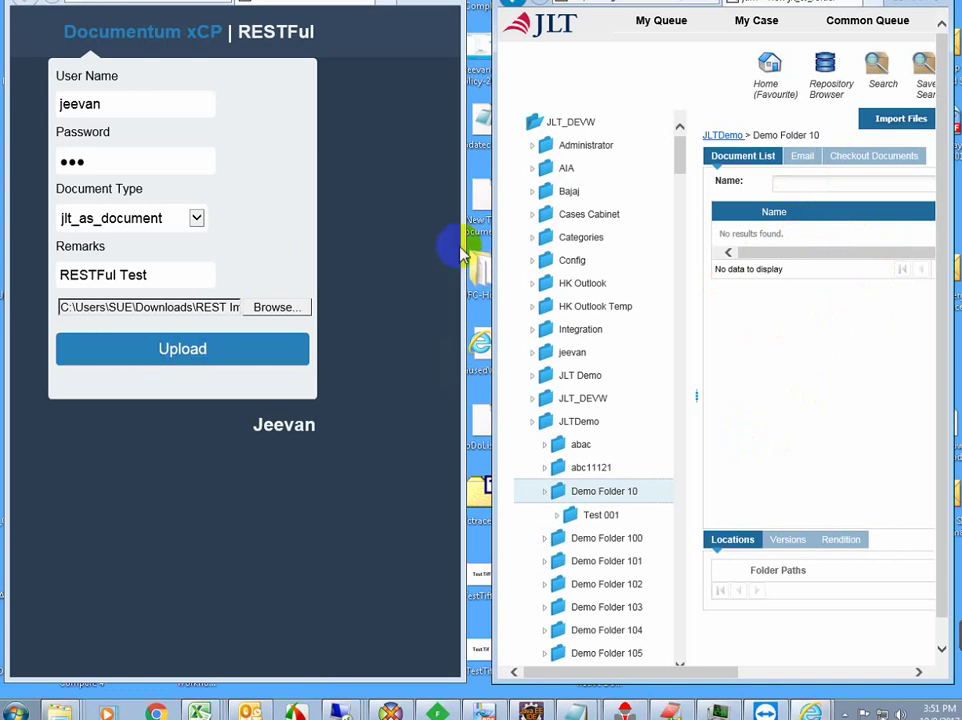
Step: Upload the attached documents and reload the document list of Demo Folder 10
{"action": "left_click", "coordinate": [185, 357]}
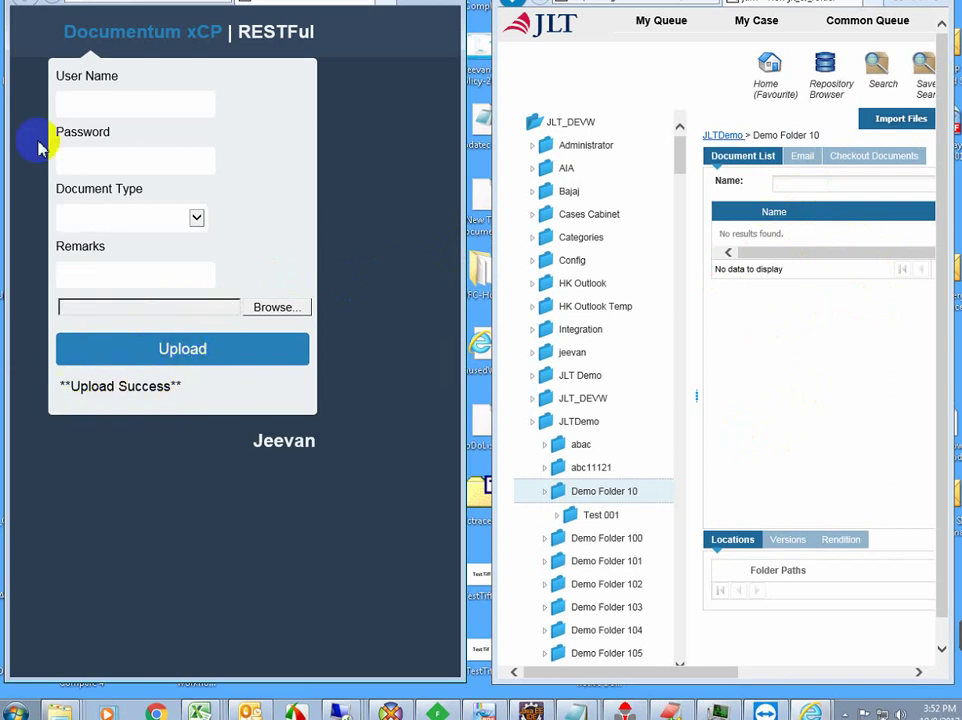
{"action": "left_click", "coordinate": [593, 468]}
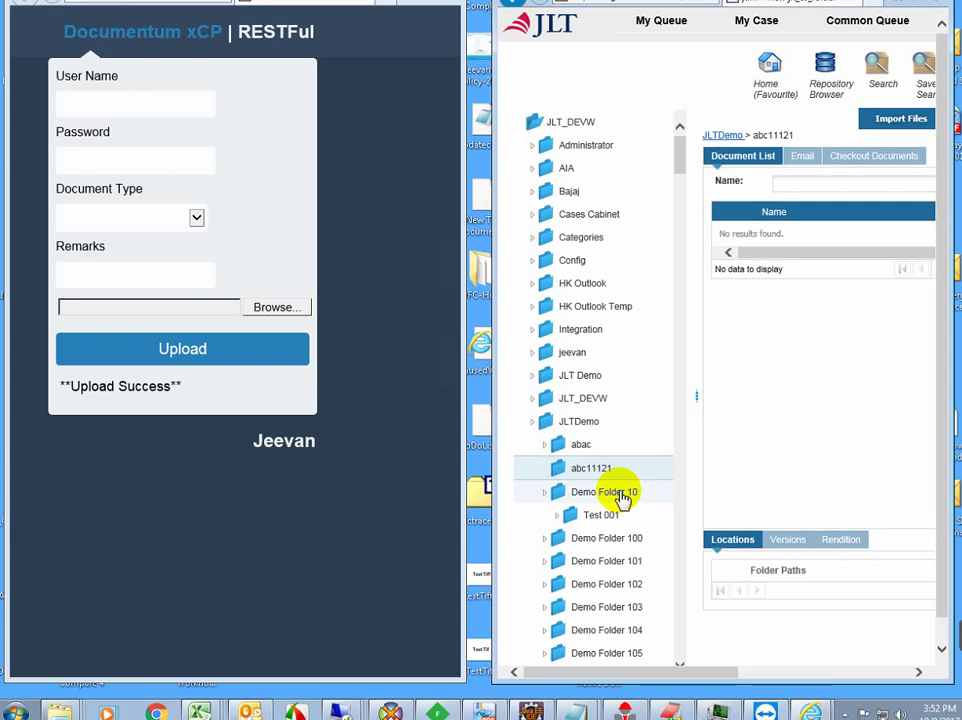
{"action": "left_click", "coordinate": [620, 493]}
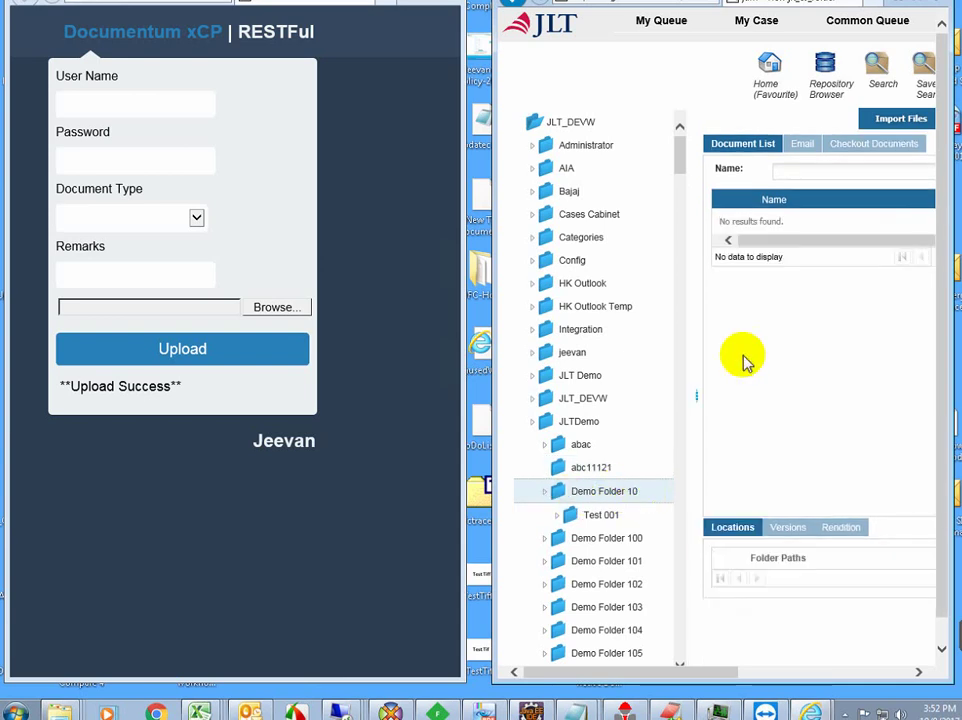
{"action": "left_click", "coordinate": [612, 496]}
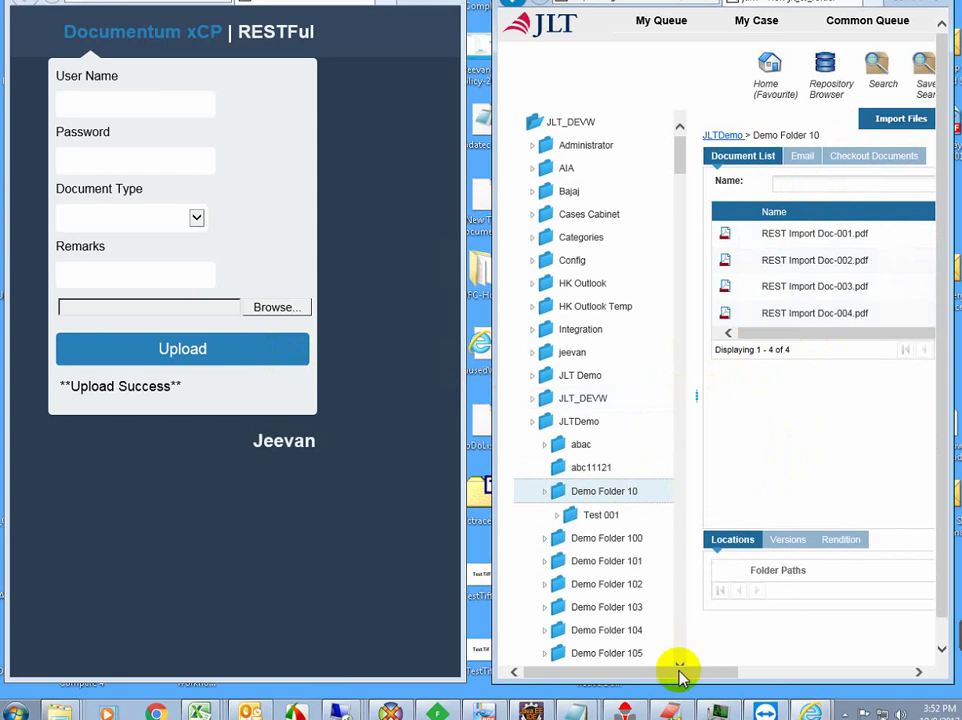
Step: Check the uploaded documents' Remarks column and review the Remarks property of REST Import Doc-001.pdf without changing it
{"action": "left_click_drag", "start_coordinate": [679, 672], "coordinate": [736, 663]}
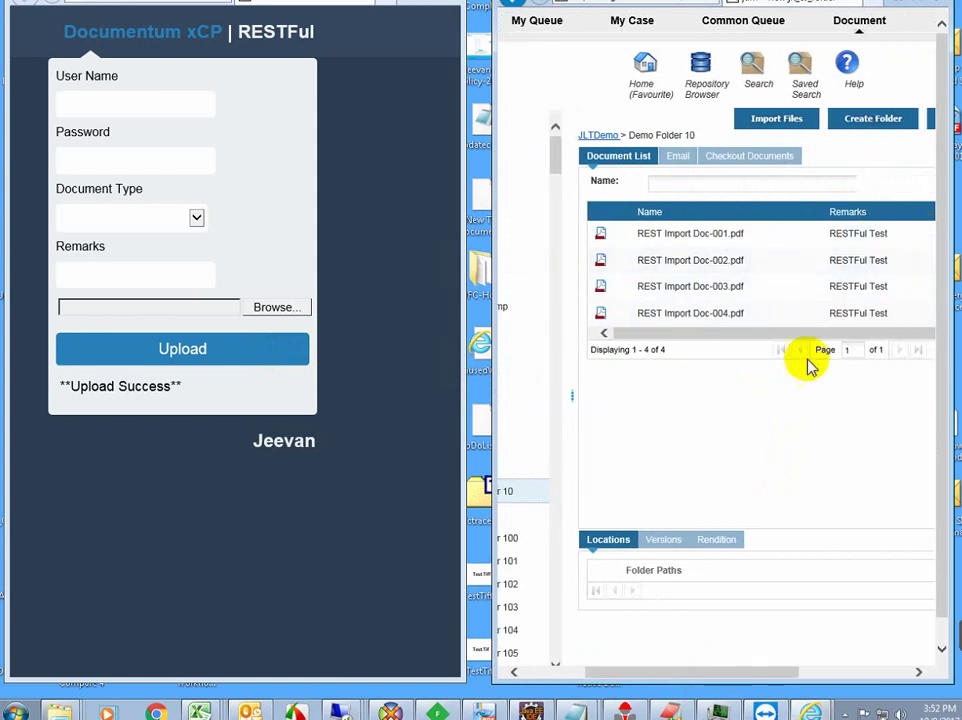
{"action": "scroll", "coordinate": [726, 241], "scroll_direction": "right", "scroll_amount": 3}
{"action": "scroll", "coordinate": [726, 241], "scroll_direction": "left", "scroll_amount": 5}
{"action": "right_click", "coordinate": [736, 240]}
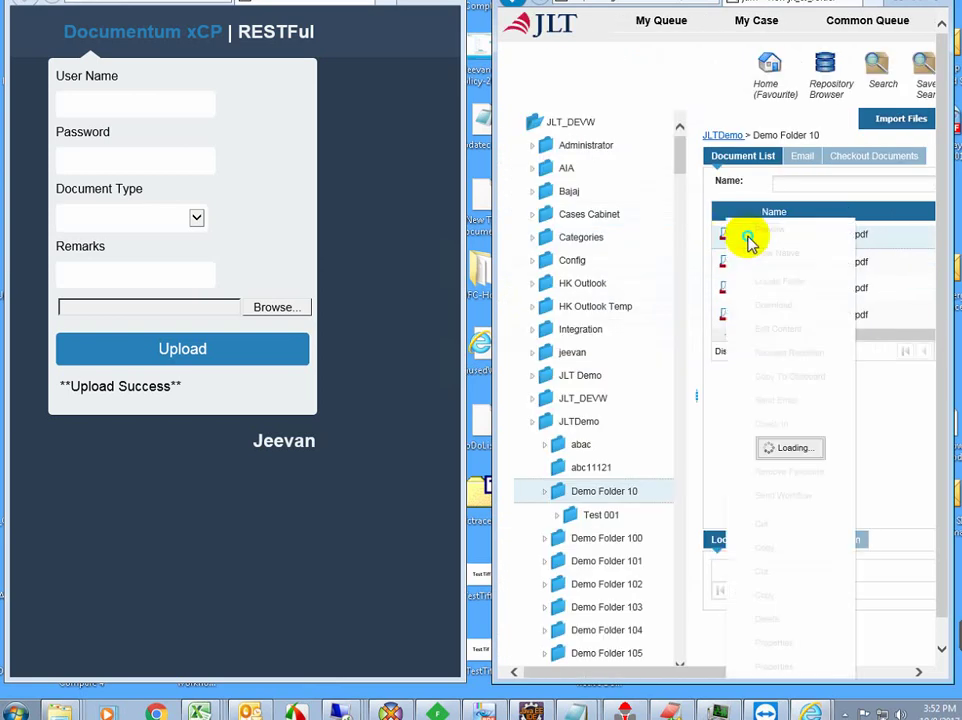
{"action": "right_click", "coordinate": [748, 243]}
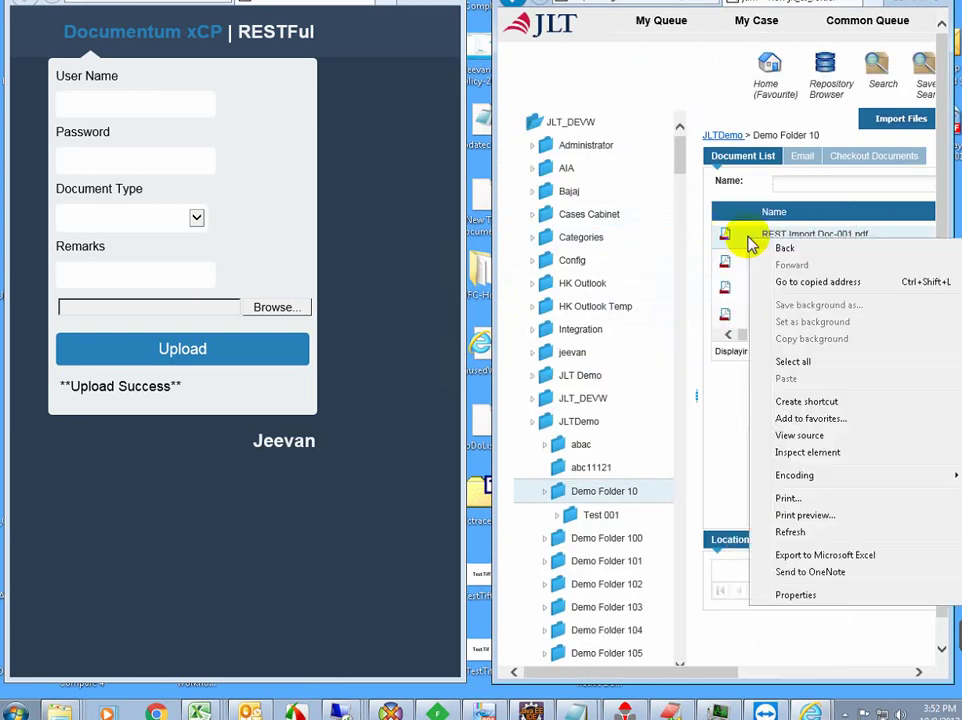
{"action": "right_click", "coordinate": [741, 239]}
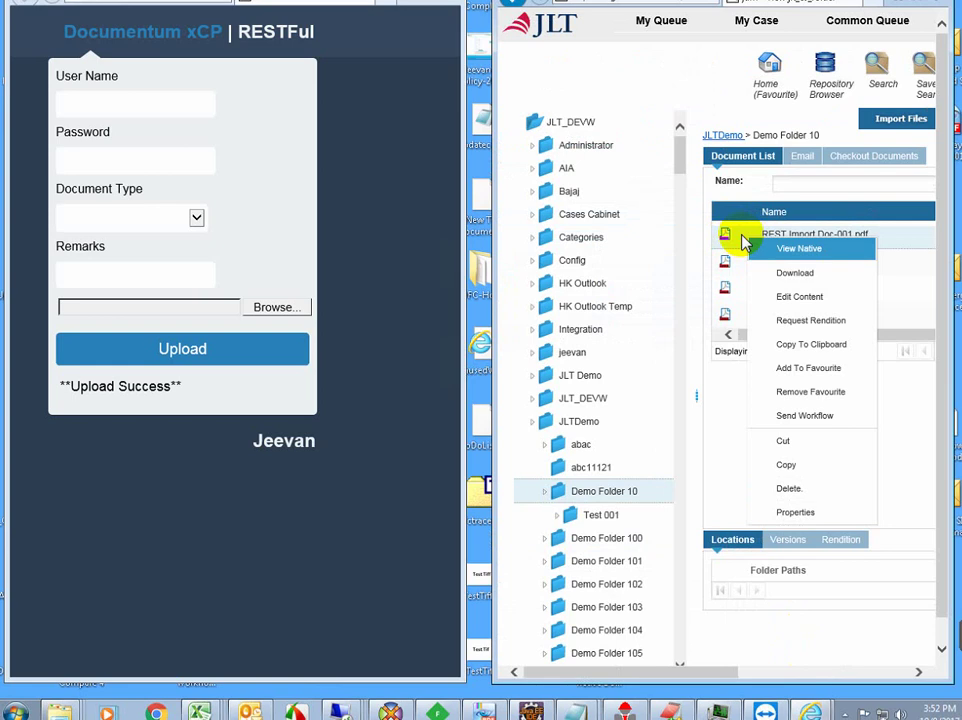
{"action": "left_click", "coordinate": [790, 512]}
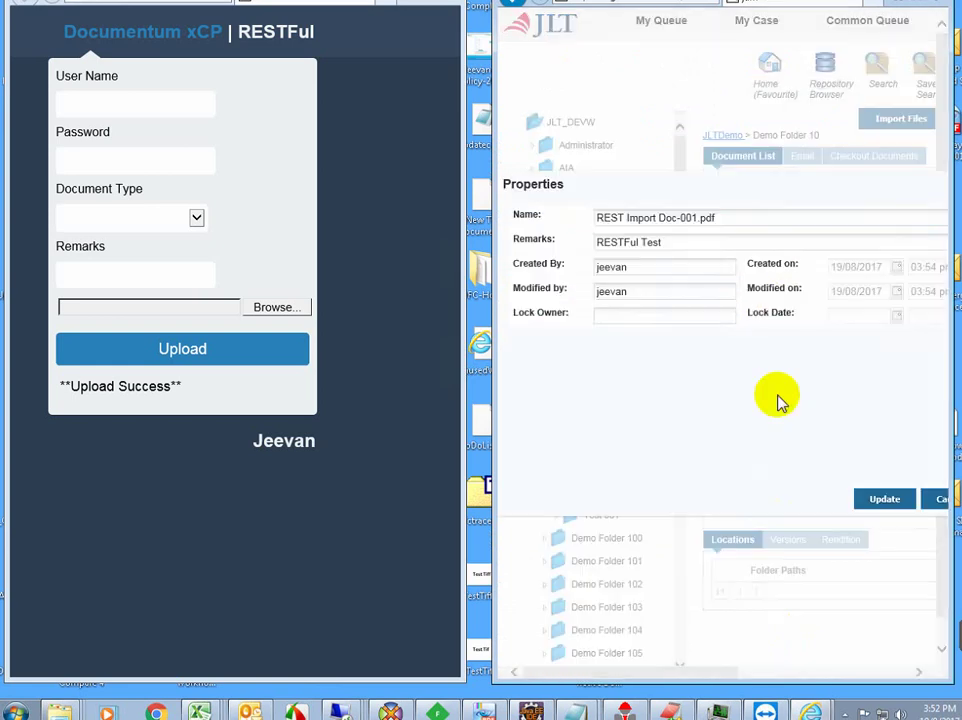
{"action": "left_click_drag", "start_coordinate": [650, 243], "coordinate": [539, 243]}
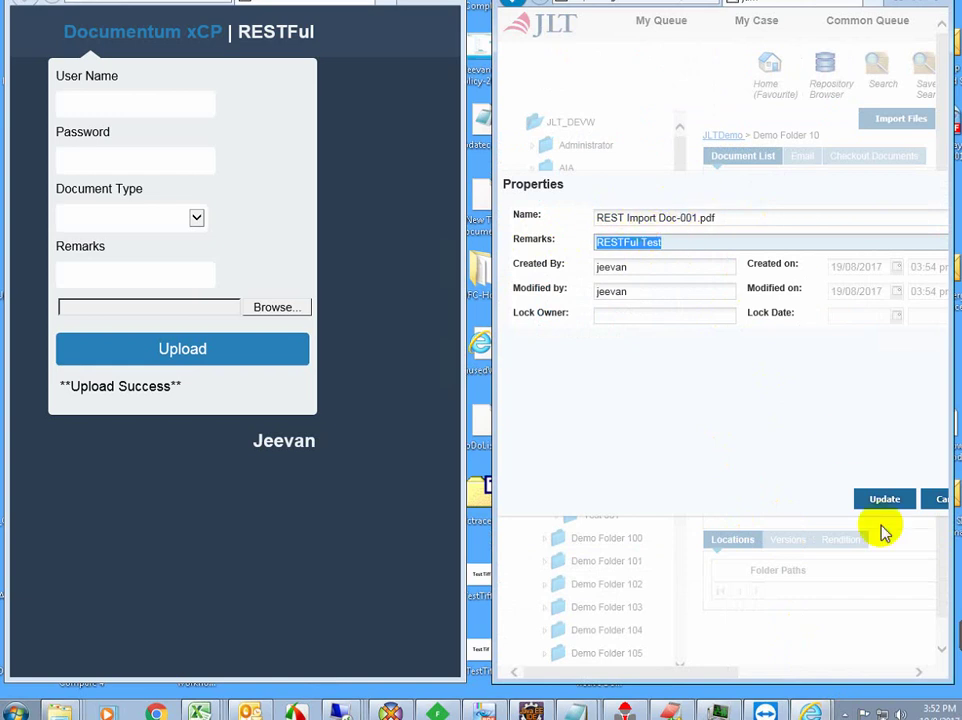
{"action": "left_click", "coordinate": [942, 500]}
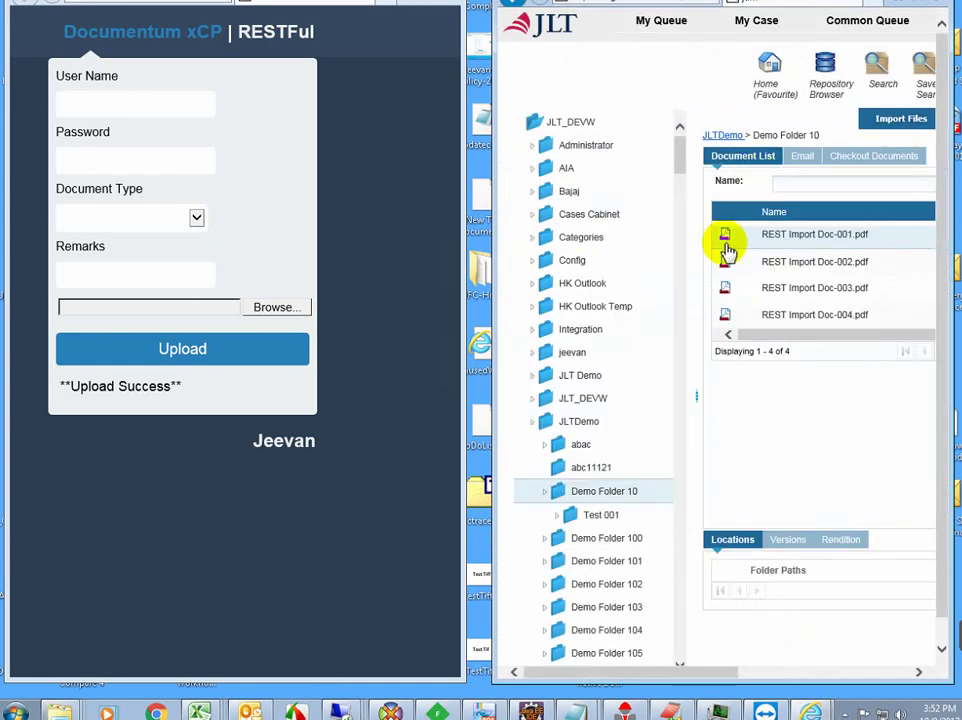
Step: Show the folder location of REST Import Doc-001.pdf and collapse the Documentum xCP upload form
{"action": "left_click", "coordinate": [725, 234]}
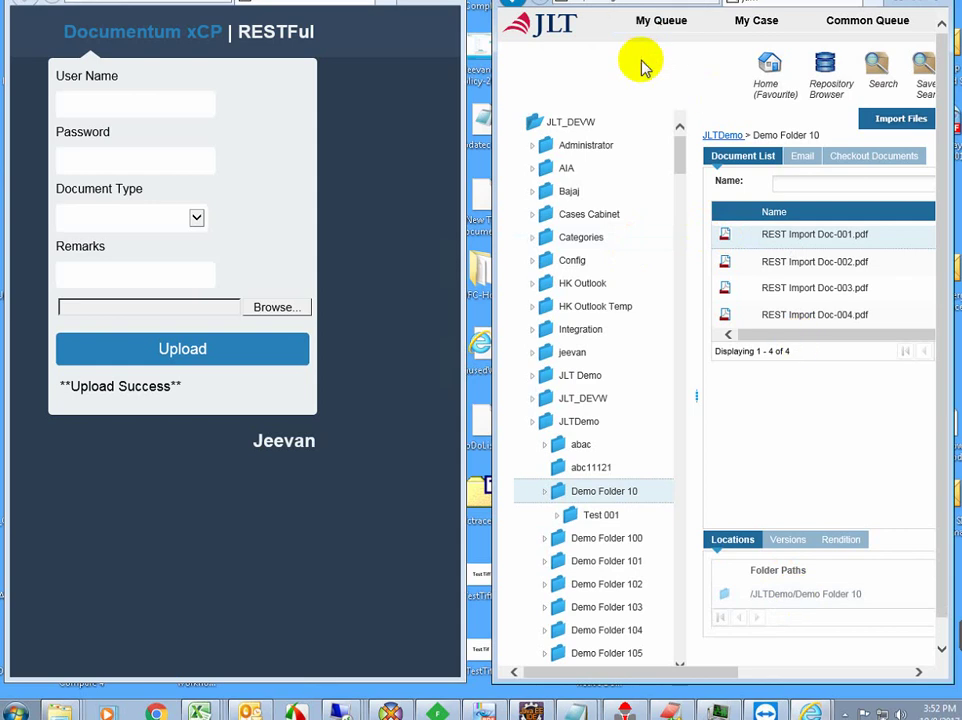
{"action": "left_click", "coordinate": [415, 105]}
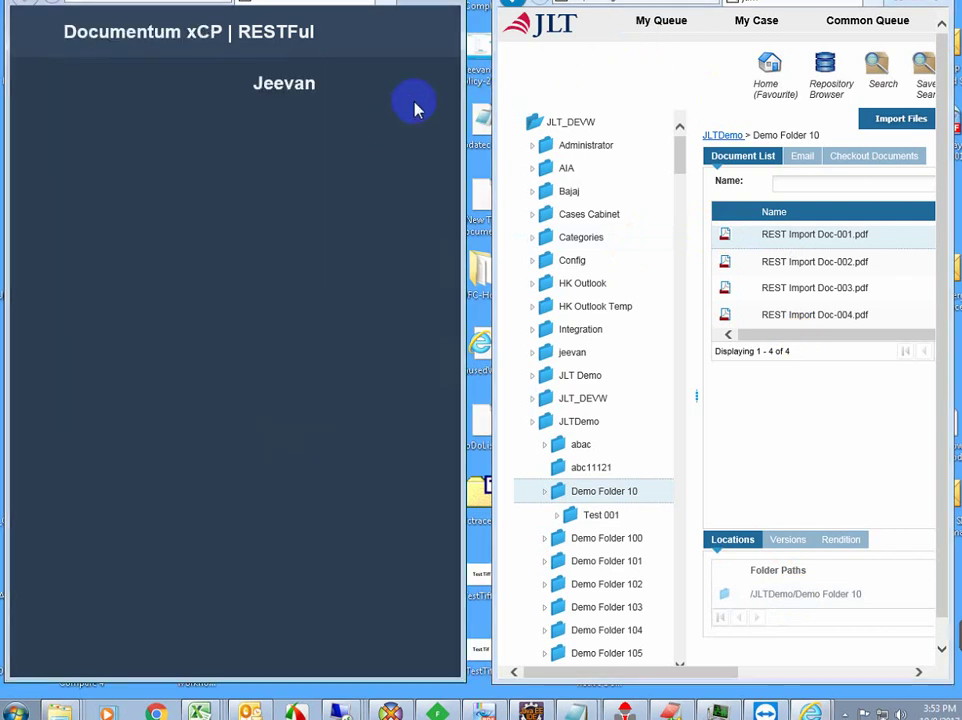